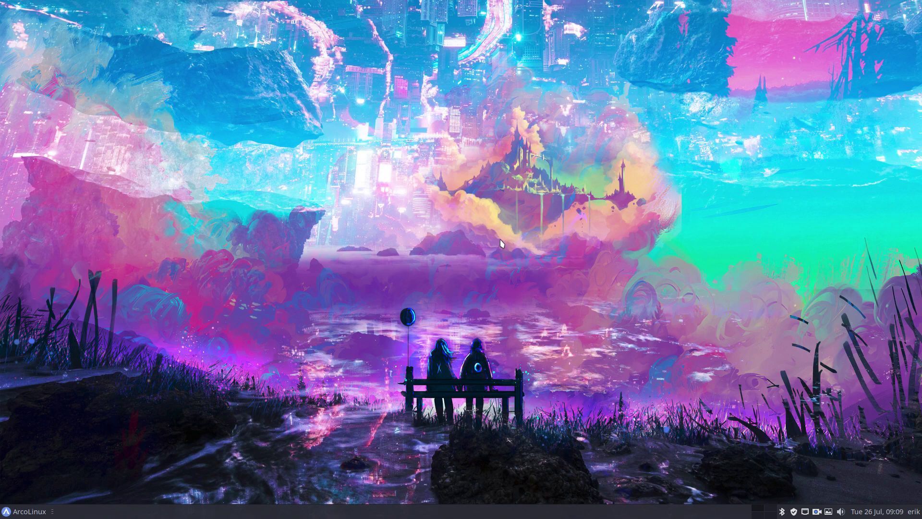
# Launch Arch Linux Tweak Tool from Alacritty with the att command and authenticate with the password
pyautogui.press('super+Return')
pyautogui.write('att')
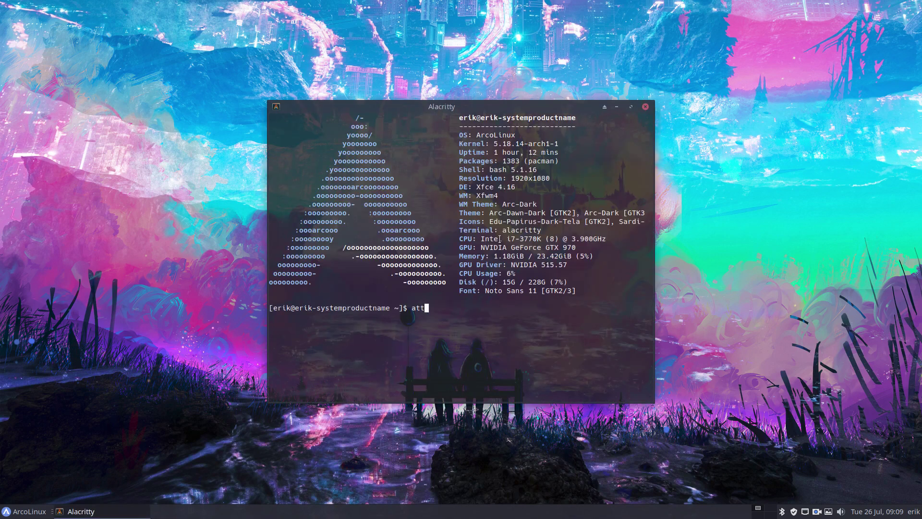
pyautogui.press('Return')
pyautogui.write('*')
pyautogui.press('Return')
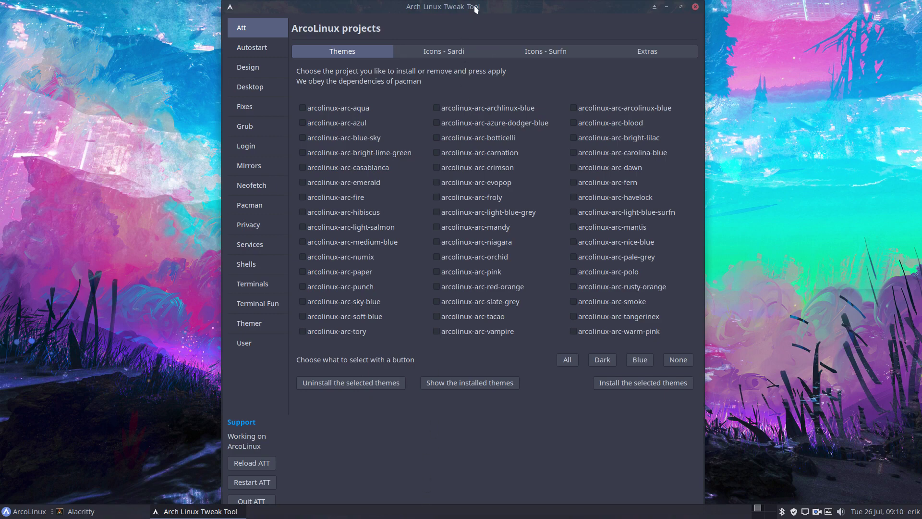
# Browse the Icons - Sardi, Icons - Surfn and Extras package lists, moving the window down
pyautogui.click(444, 51)
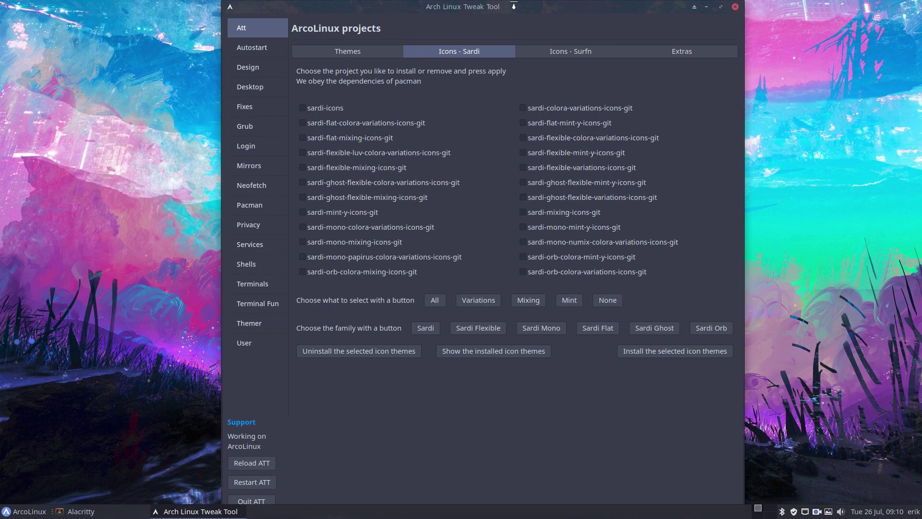
pyautogui.moveTo(514, 6)
pyautogui.mouseDown()
pyautogui.moveTo(508, 132)
pyautogui.moveTo(495, 50)
pyautogui.mouseUp()
pyautogui.click(552, 94)
pyautogui.click(615, 95)
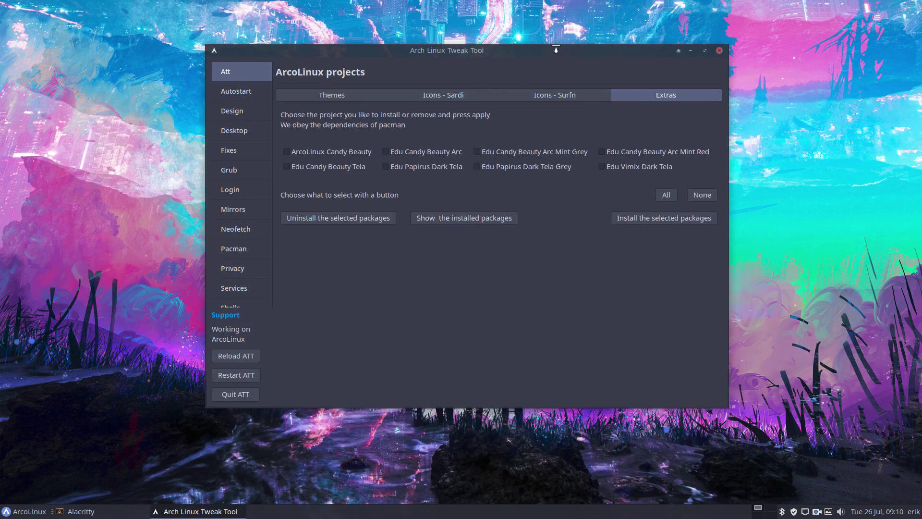
# Move the window down and back to the screen top, then return to Themes
pyautogui.moveTo(556, 49); pyautogui.dragTo(556, 211)
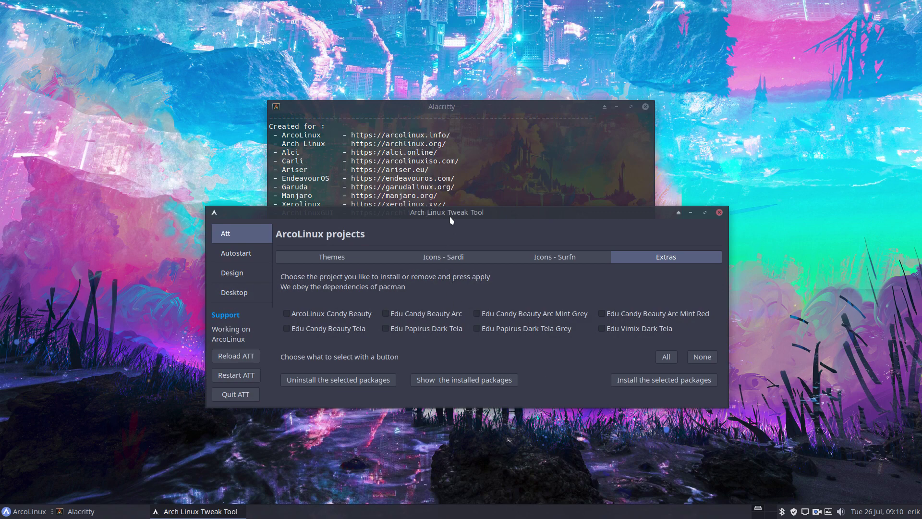
pyautogui.moveTo(451, 214); pyautogui.dragTo(464, 7)
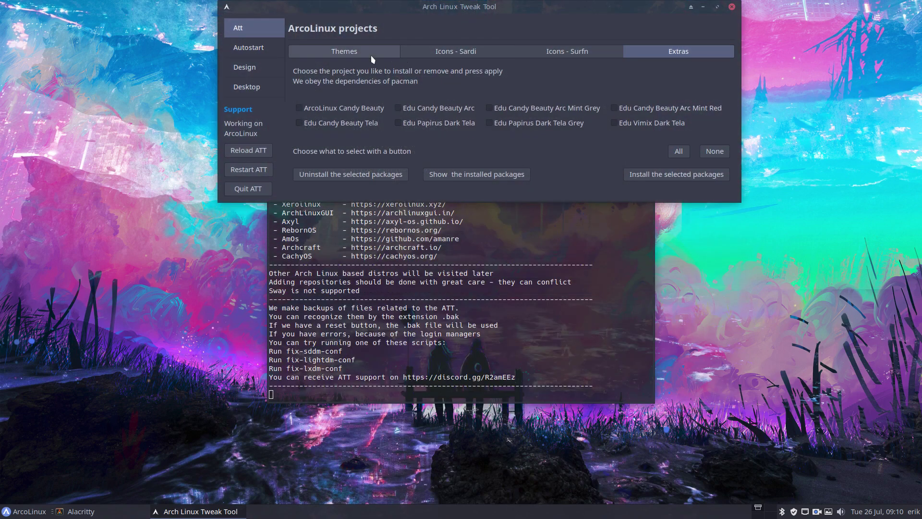
pyautogui.click(372, 55)
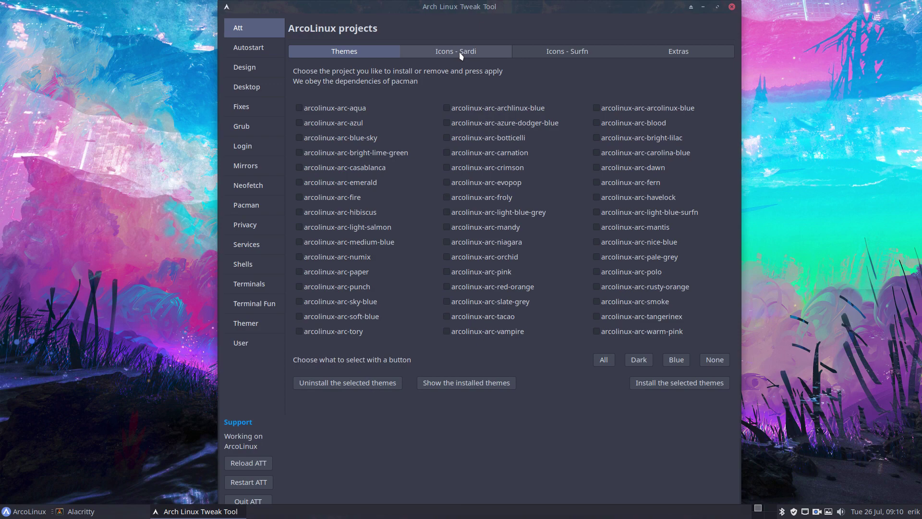
# Browse Design's Themes, Icons, Cursors and Fonts lists, then maximize the window
pyautogui.click(245, 67)
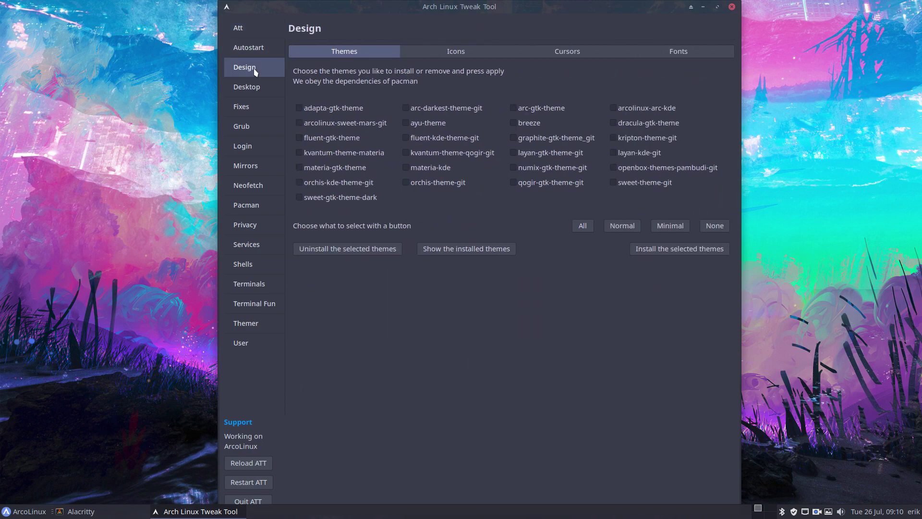
pyautogui.moveTo(479, 7)
pyautogui.mouseDown()
pyautogui.moveTo(478, 229)
pyautogui.moveTo(458, 36)
pyautogui.mouseUp()
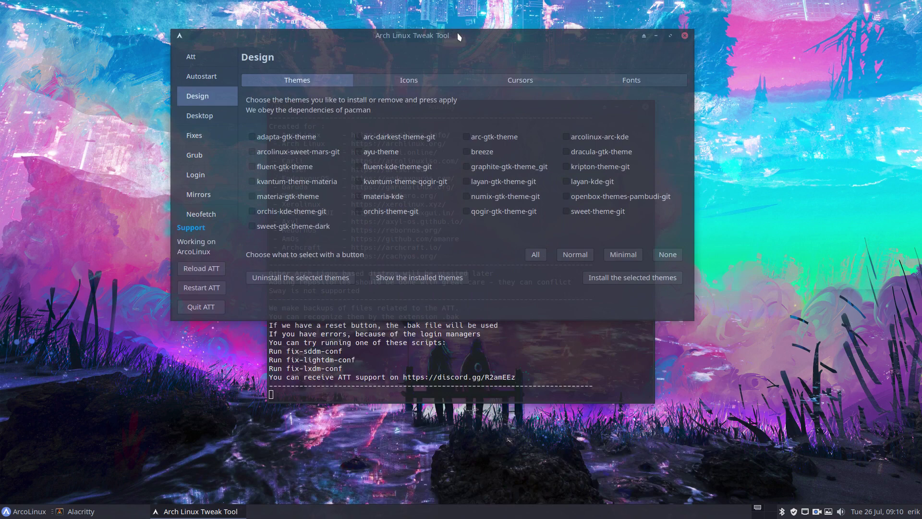
pyautogui.click(409, 80)
pyautogui.click(536, 81)
pyautogui.click(627, 80)
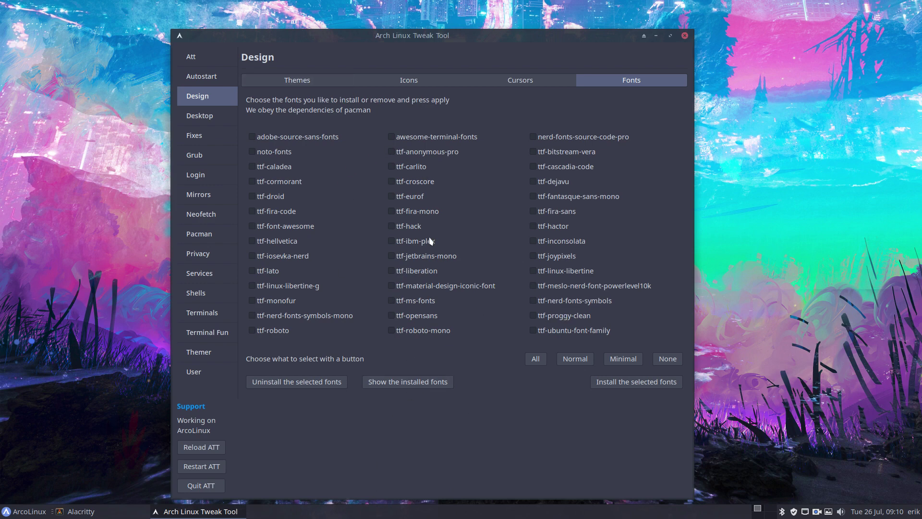
pyautogui.click(670, 35)
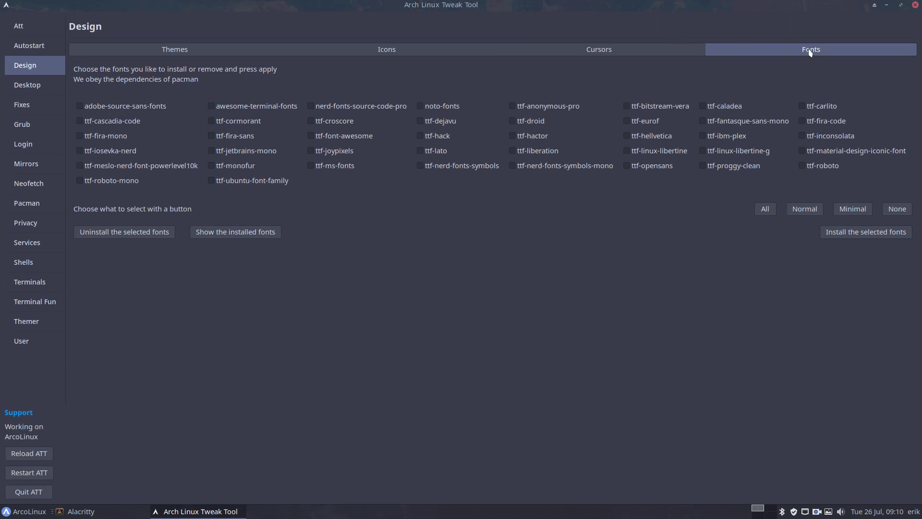
# Return to the Att page, unmaximize the window lower down, show Icons - Sardi, and maximize
pyautogui.click(19, 26)
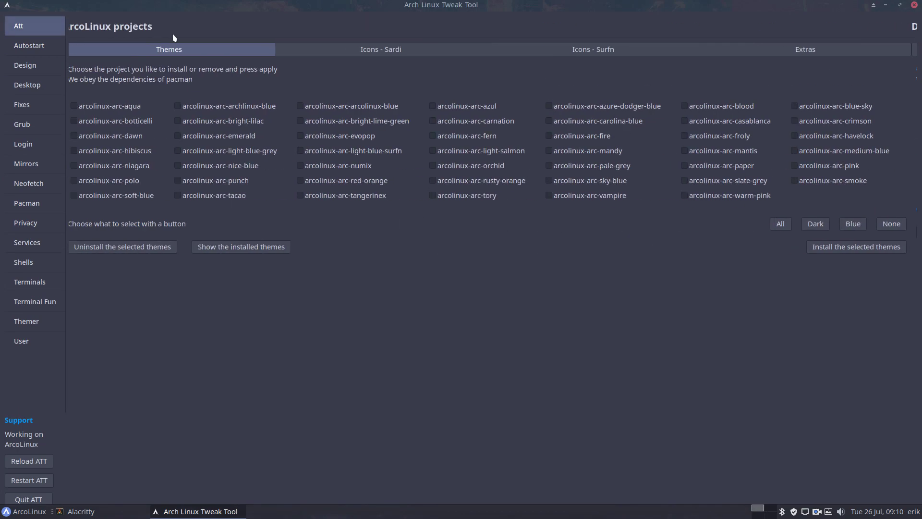
pyautogui.moveTo(423, 6); pyautogui.dragTo(376, 218)
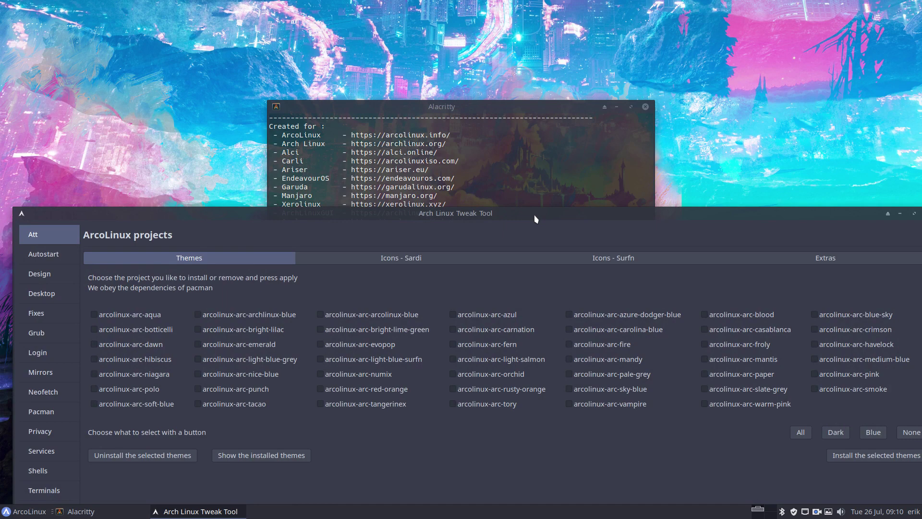
pyautogui.click(457, 257)
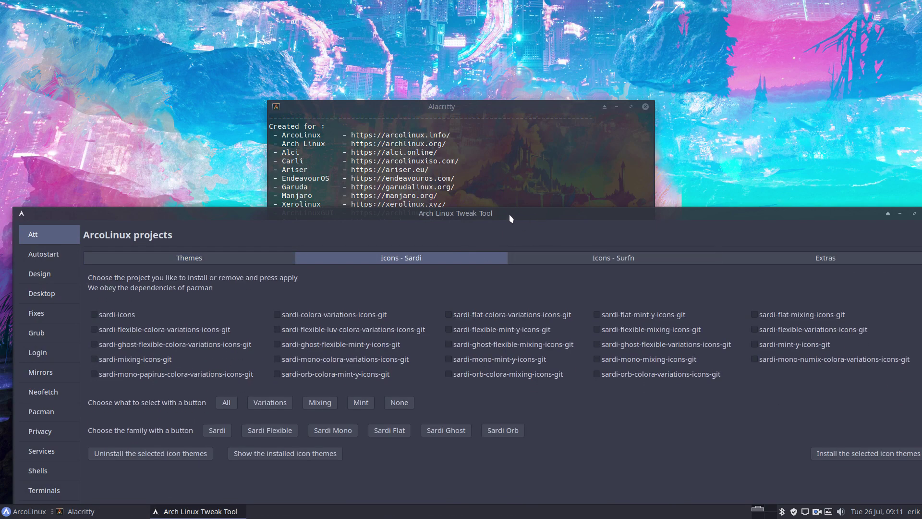
pyautogui.doubleClick(511, 218)
# Restore the window, switch back to Themes, and snap the window to the left half
pyautogui.doubleClick(488, 11)
pyautogui.click(212, 258)
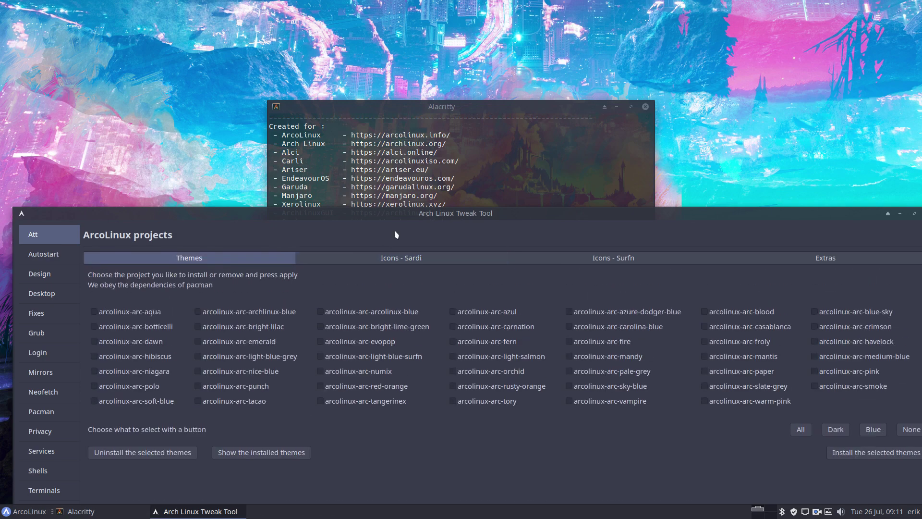
pyautogui.moveTo(431, 216); pyautogui.dragTo(413, 5)
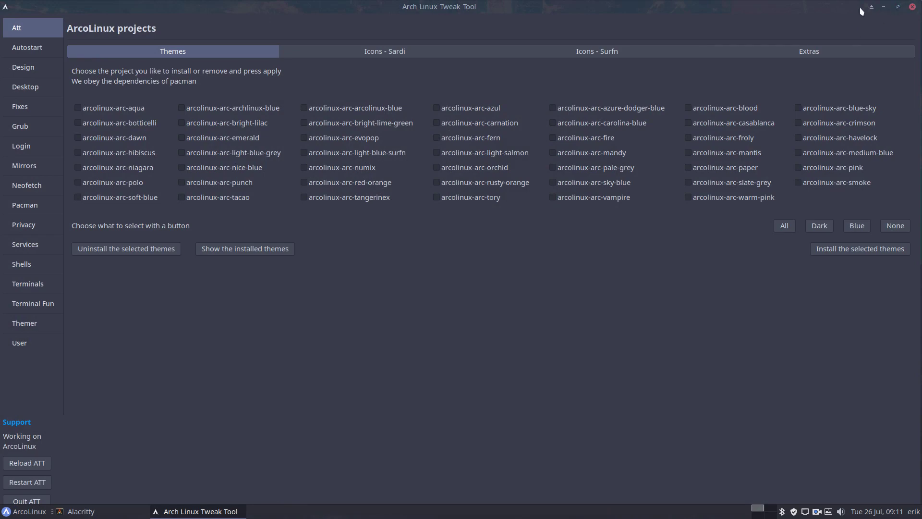
pyautogui.moveTo(862, 11)
pyautogui.mouseDown()
pyautogui.moveTo(836, 21)
pyautogui.moveTo(171, 16)
pyautogui.mouseUp()
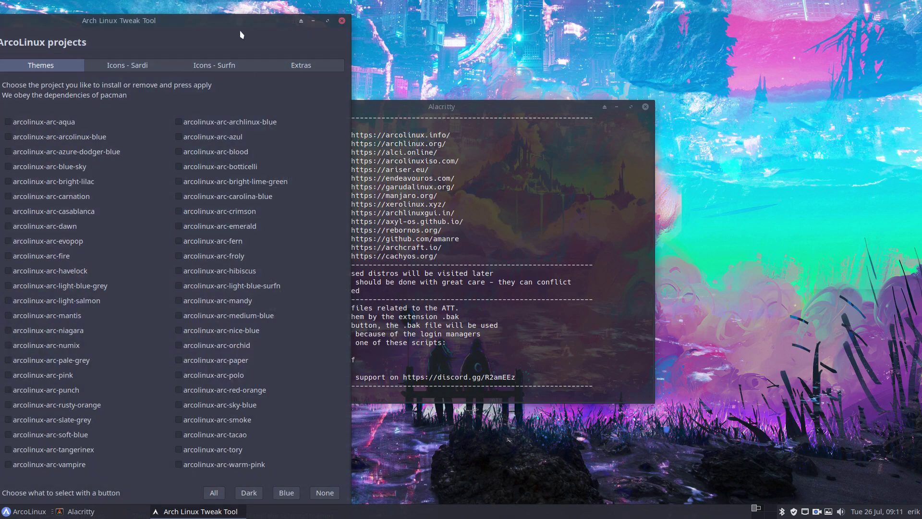
# Unsnap the window, widen it so themes spread into five columns, and show Icons - Sardi
pyautogui.moveTo(239, 21); pyautogui.dragTo(506, 11)
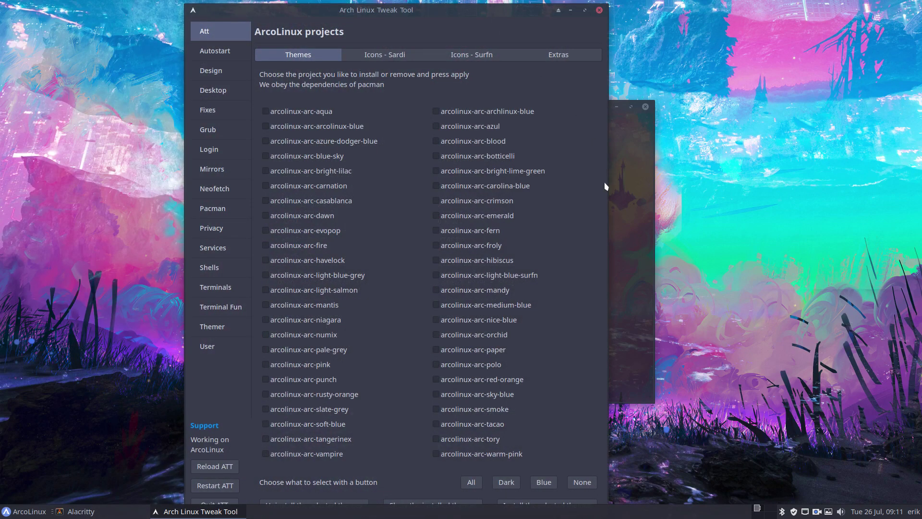
pyautogui.moveTo(603, 183); pyautogui.dragTo(836, 183)
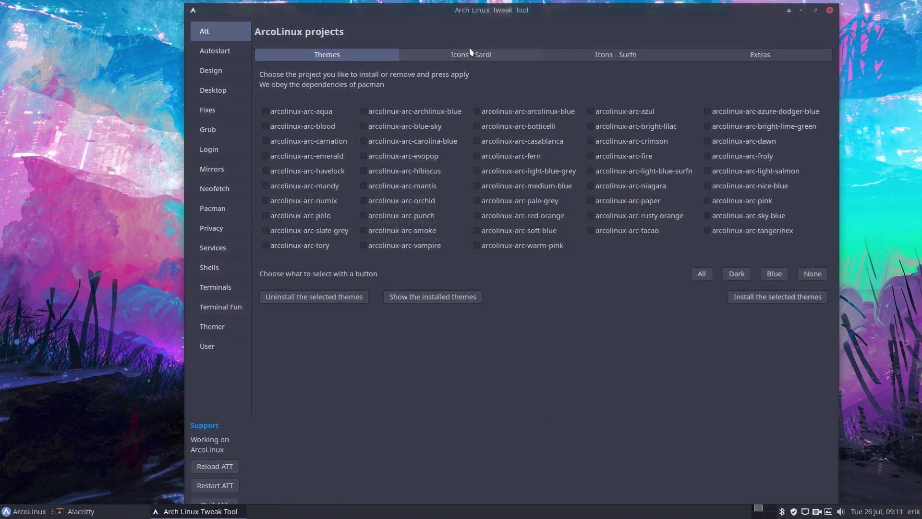
pyautogui.click(472, 53)
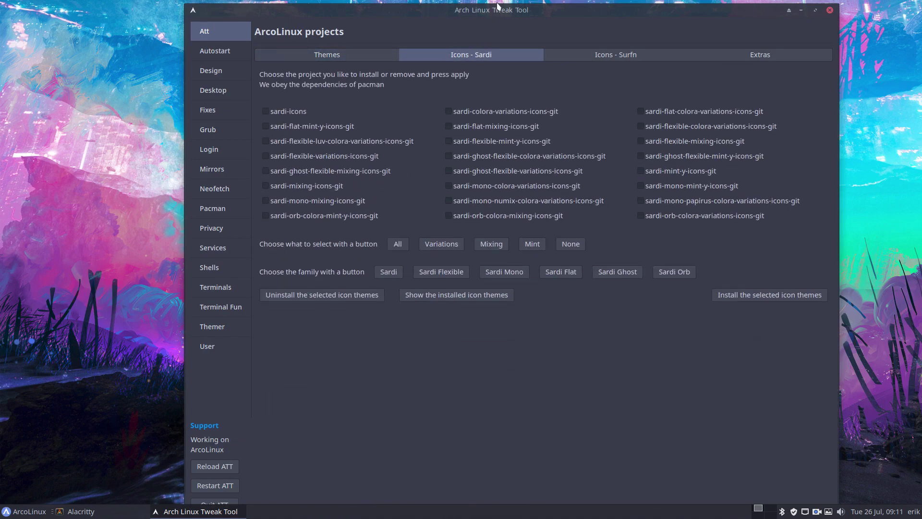
# Move the window down, toggle between the Themes and Icons - Sardi lists, and lower it further
pyautogui.moveTo(498, 6)
pyautogui.mouseDown()
pyautogui.moveTo(498, 157)
pyautogui.moveTo(481, 53)
pyautogui.mouseUp()
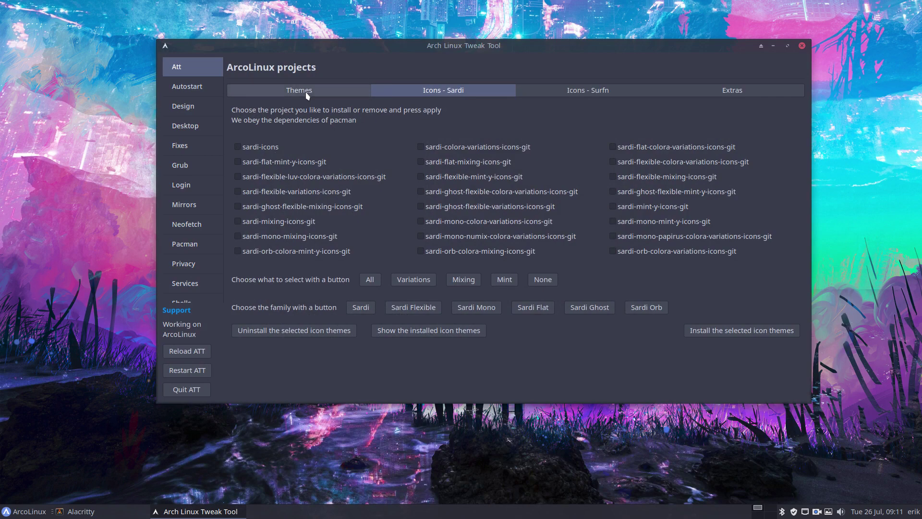
pyautogui.click(308, 95)
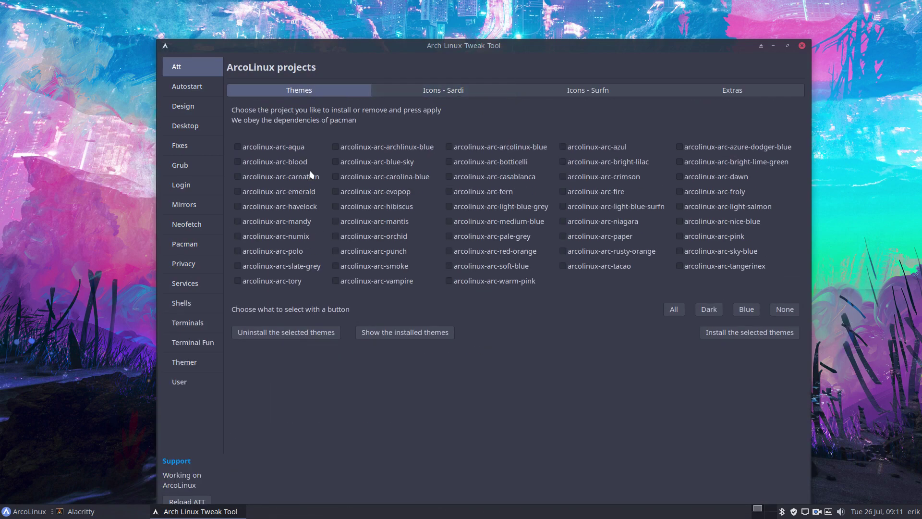
pyautogui.click(470, 90)
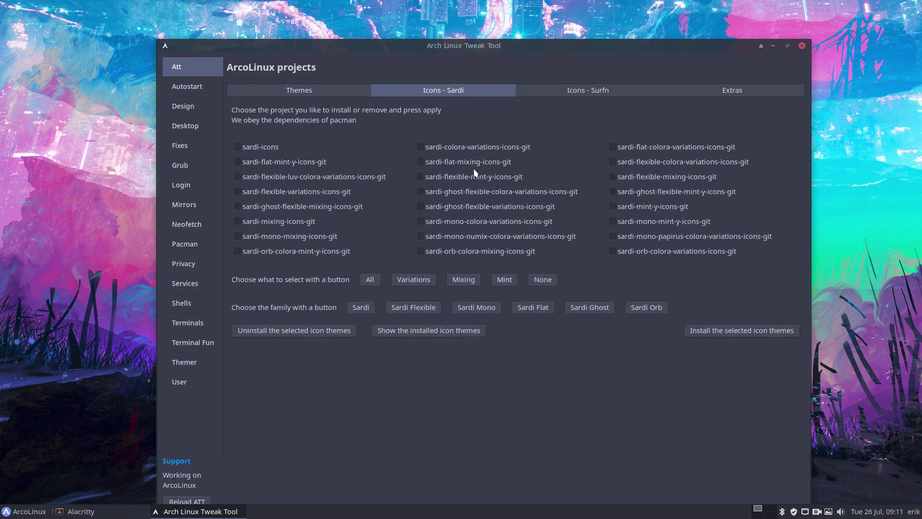
pyautogui.moveTo(474, 45)
pyautogui.mouseDown()
pyautogui.moveTo(482, 196)
pyautogui.moveTo(458, 63)
pyautogui.mouseUp()
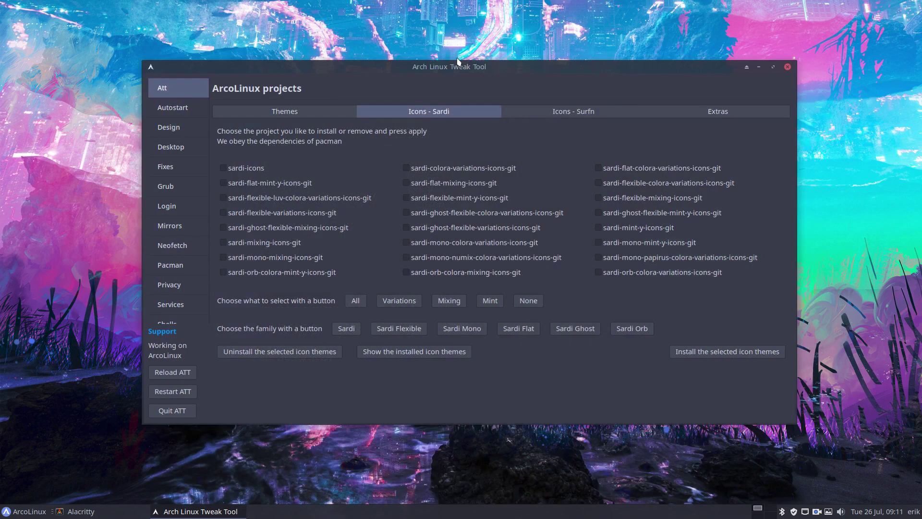